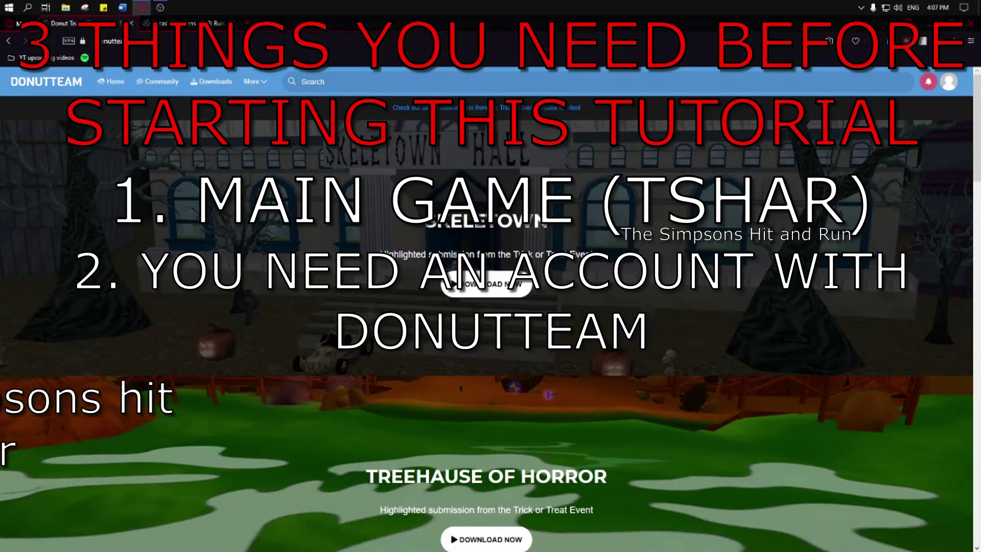
Look over the mod launcher's download page and the account area on the Donut Team home page
click(190, 24)
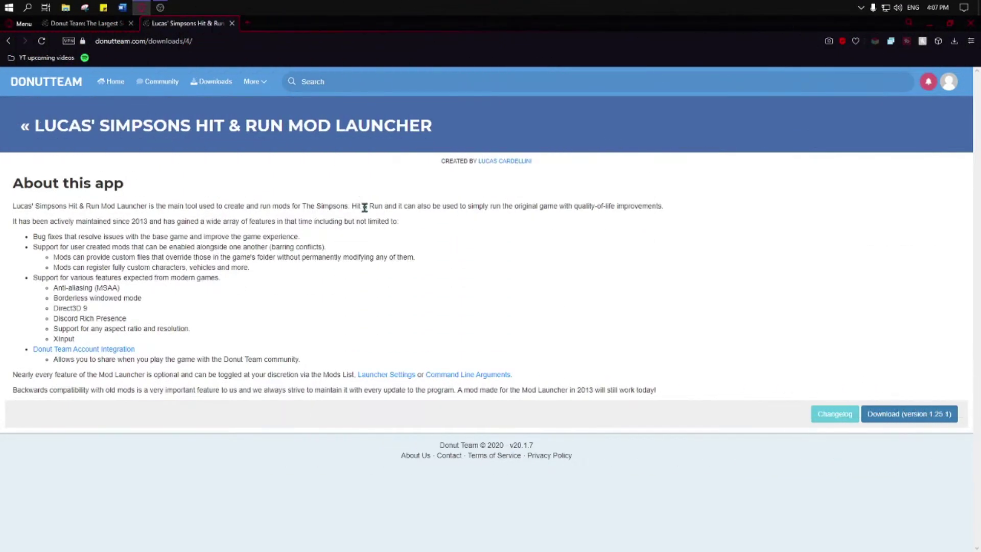
click(67, 25)
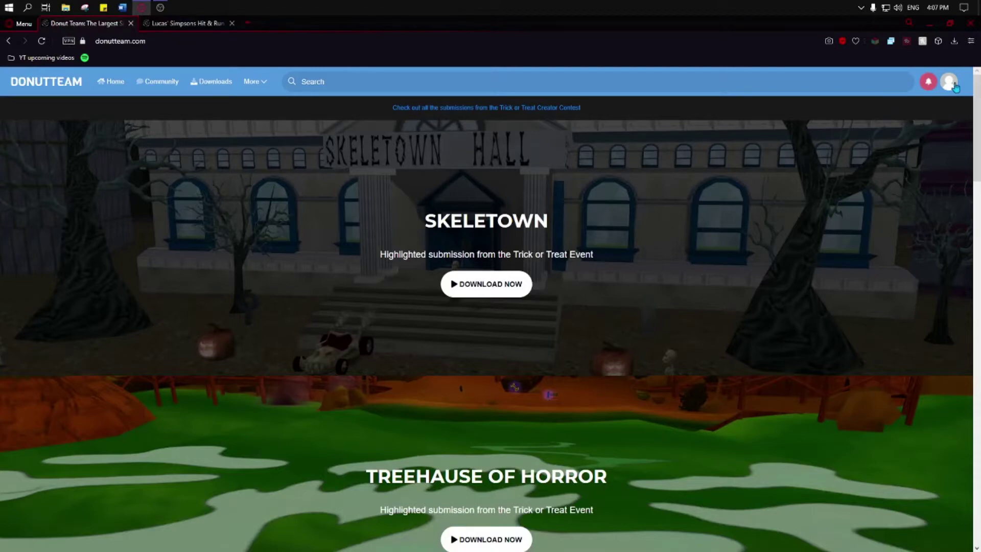
click(952, 87)
click(946, 93)
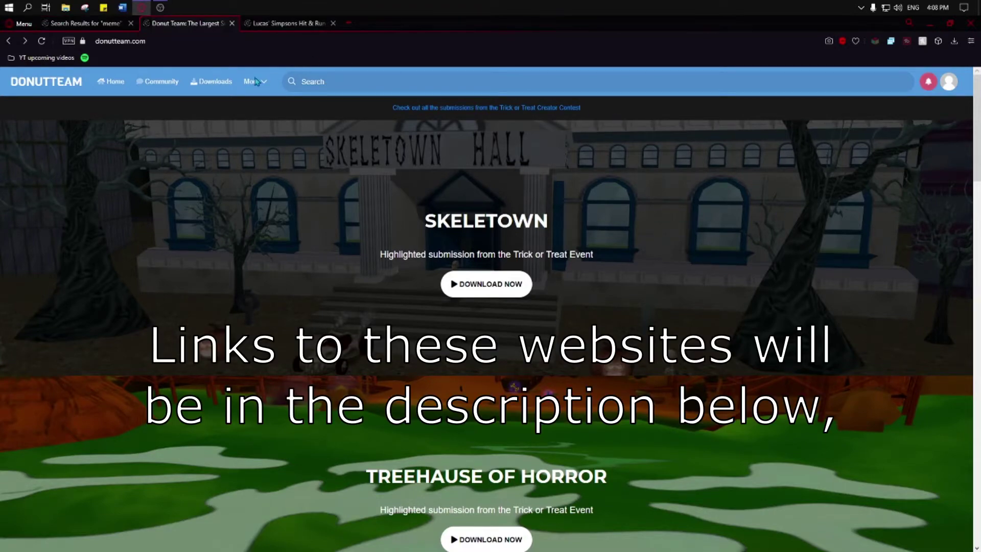
Download Donut Mod (Project Donut) version 1.2.0.1 from the Legacy Apps section of Donut Team's downloads, allowing the requested popup
click(212, 82)
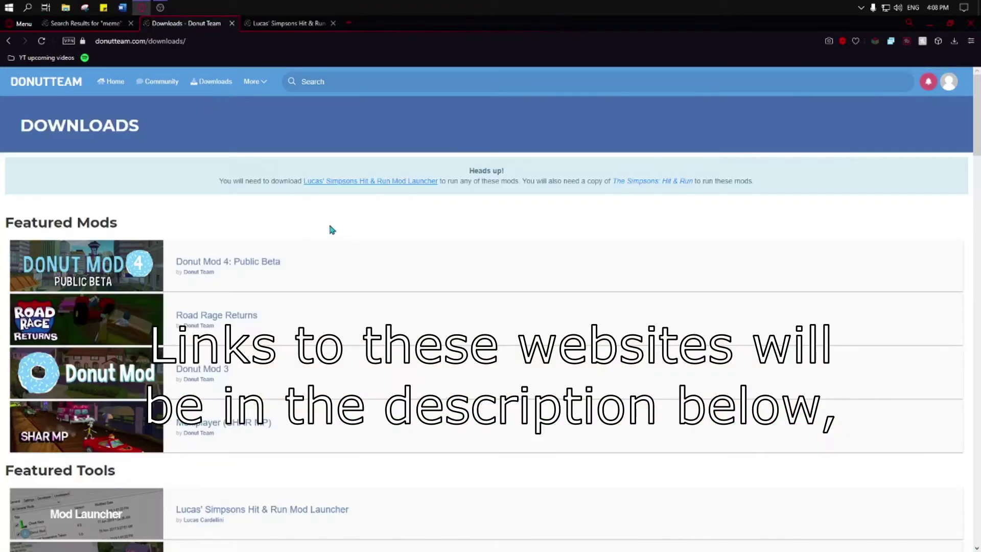
scroll(329, 225, down, 1)
scroll(294, 160, down, 5)
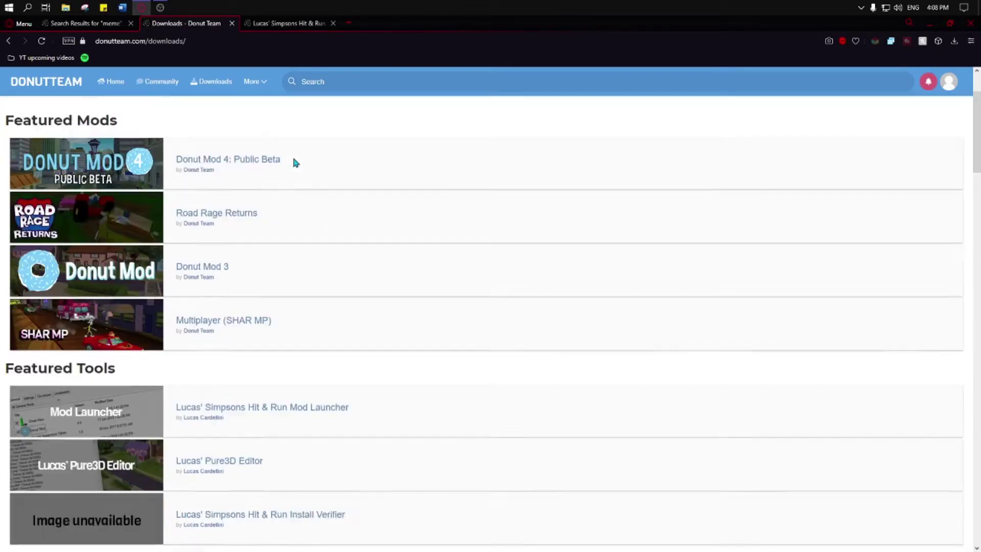
scroll(276, 160, down, 10)
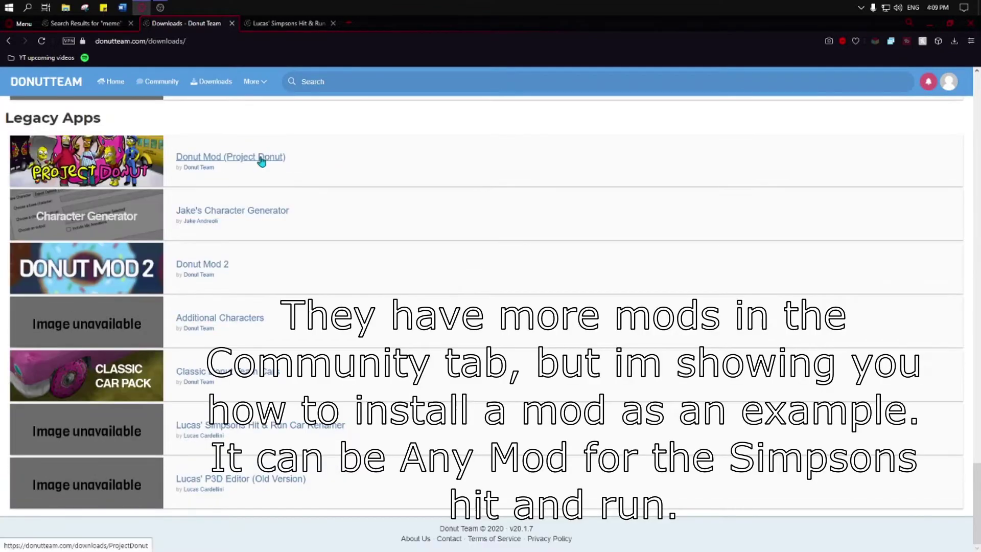
click(261, 162)
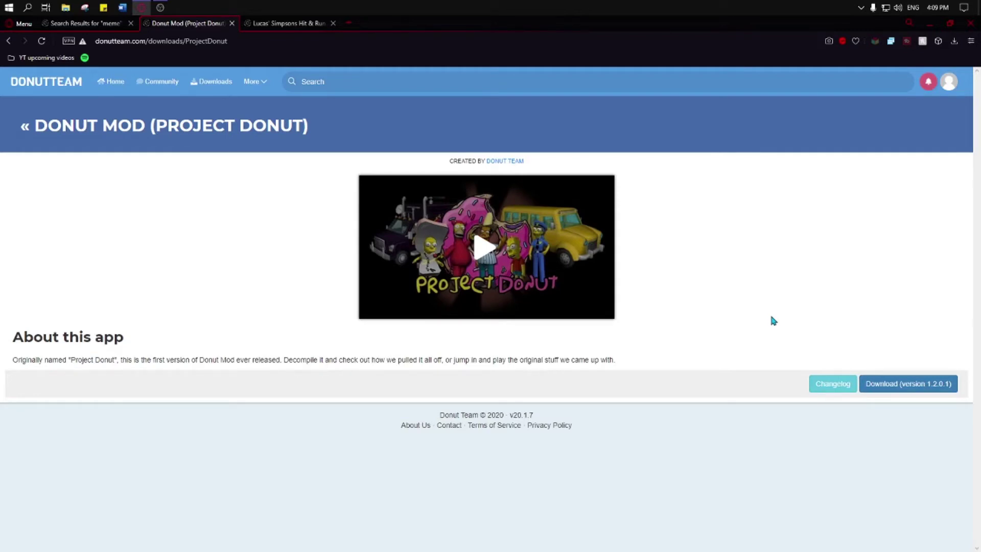
click(912, 384)
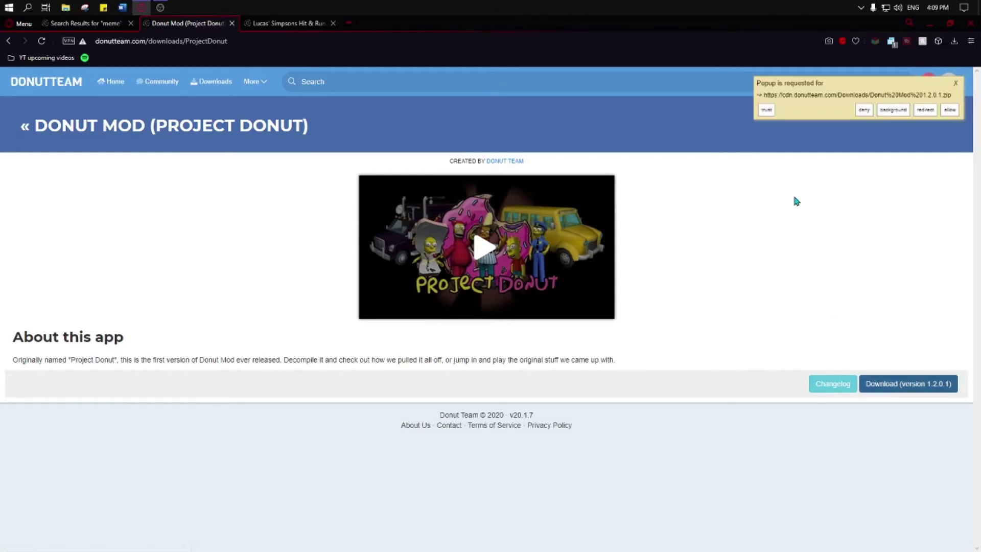
click(951, 113)
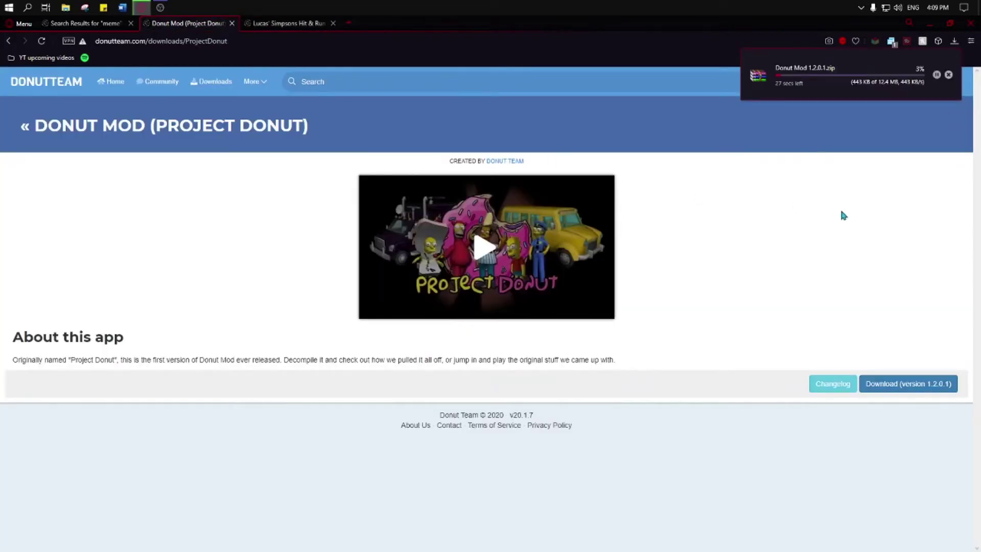
Download Lucas' Simpsons Hit & Run Mod Launcher version 1.25.1 from its page, allowing the requested popup
click(282, 24)
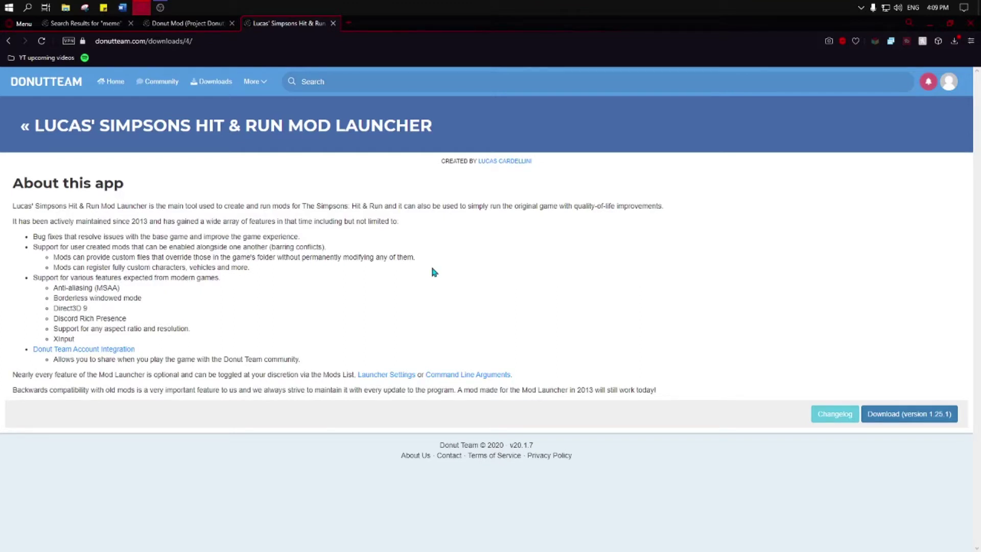
click(915, 420)
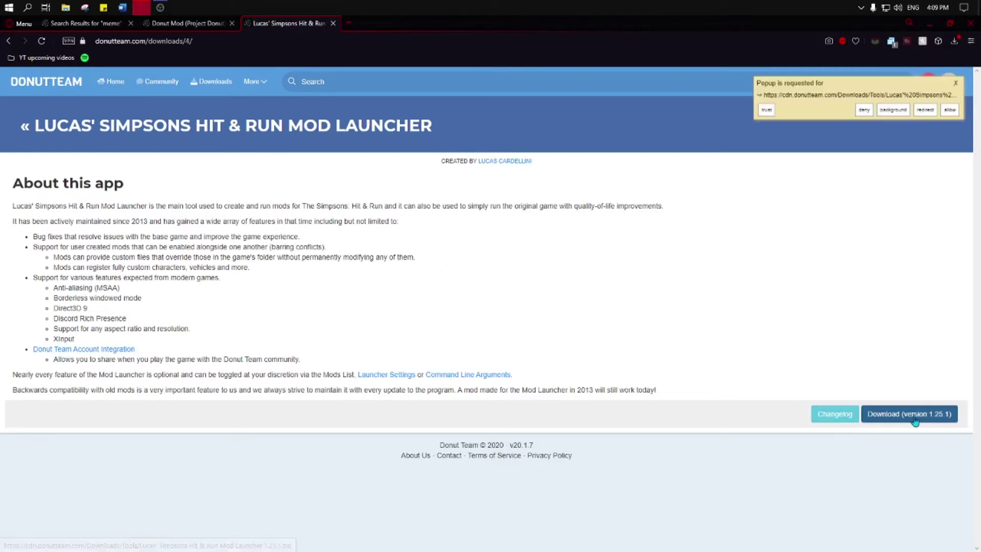
click(953, 114)
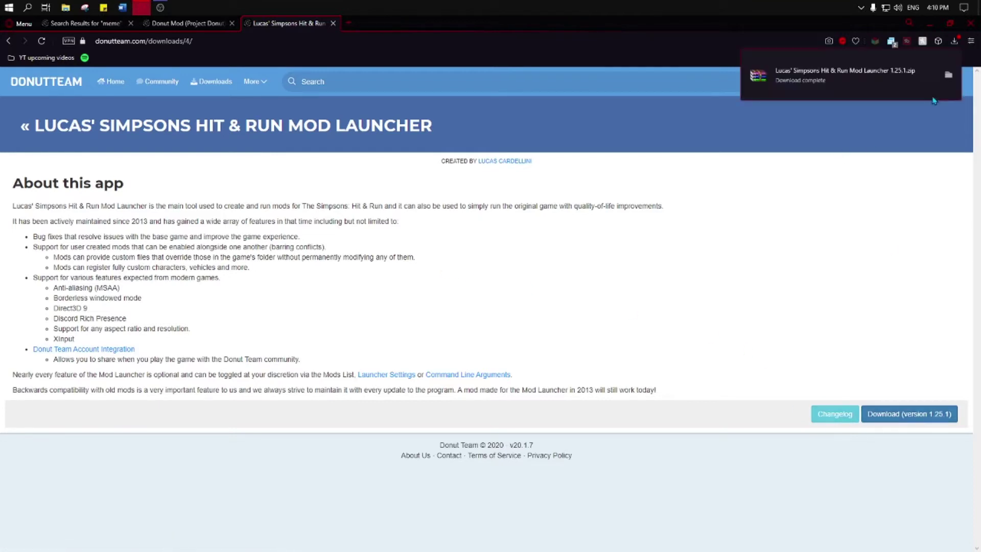
Move the Donut Mod and Mod Launcher archives from the Downloads folder to the desktop and arrange them side by side
click(949, 77)
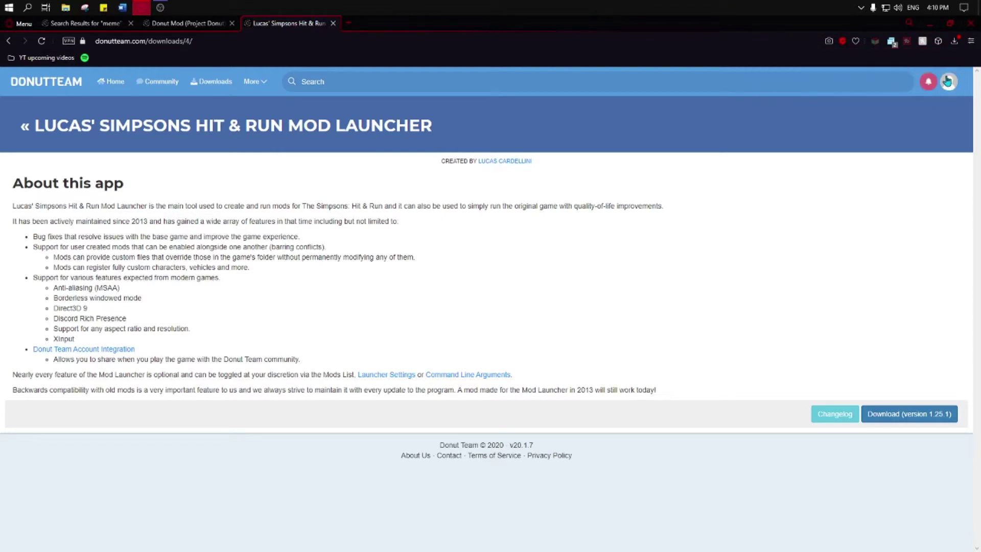
click(930, 23)
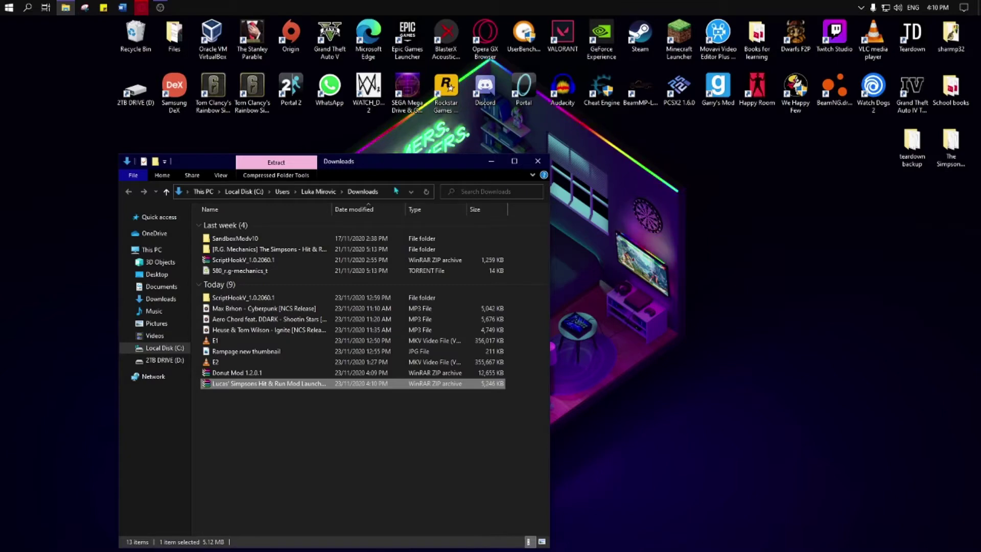
drag(409, 161, 760, 111)
drag(623, 363, 228, 328)
click(889, 111)
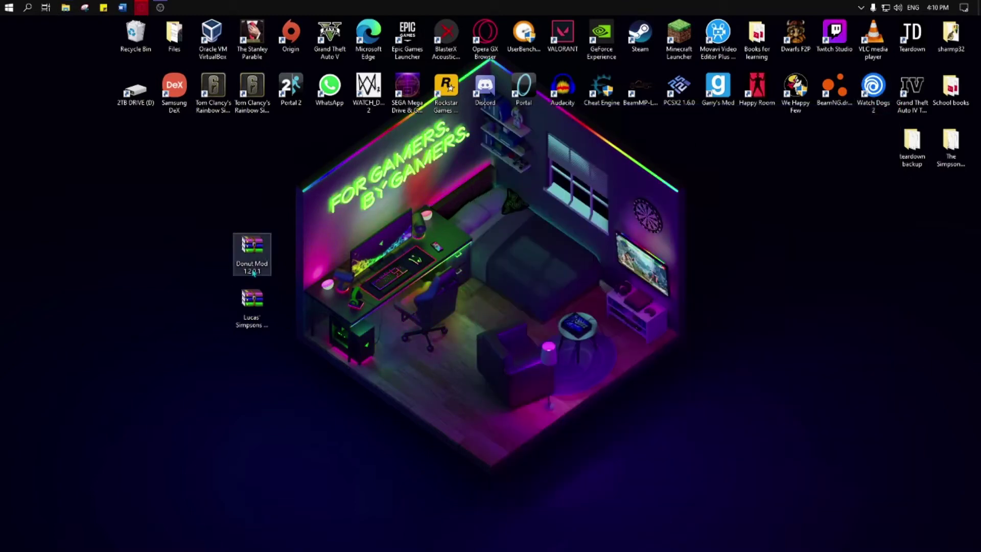
drag(253, 251, 136, 307)
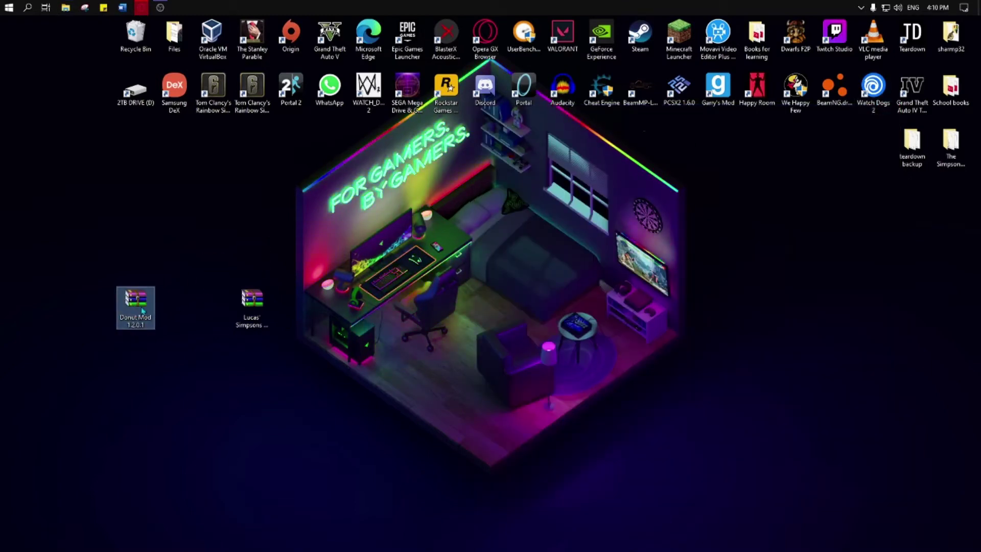
Extract the Donut Mod 1.2.0.1 and Mod Launcher 1.25.1 archives into their own folders on the desktop
right_click(142, 307)
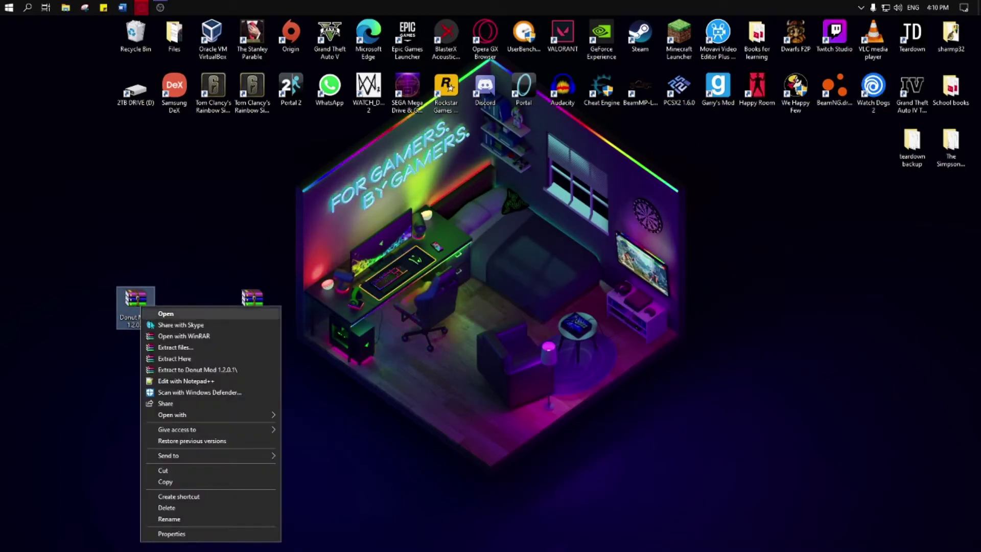
click(172, 371)
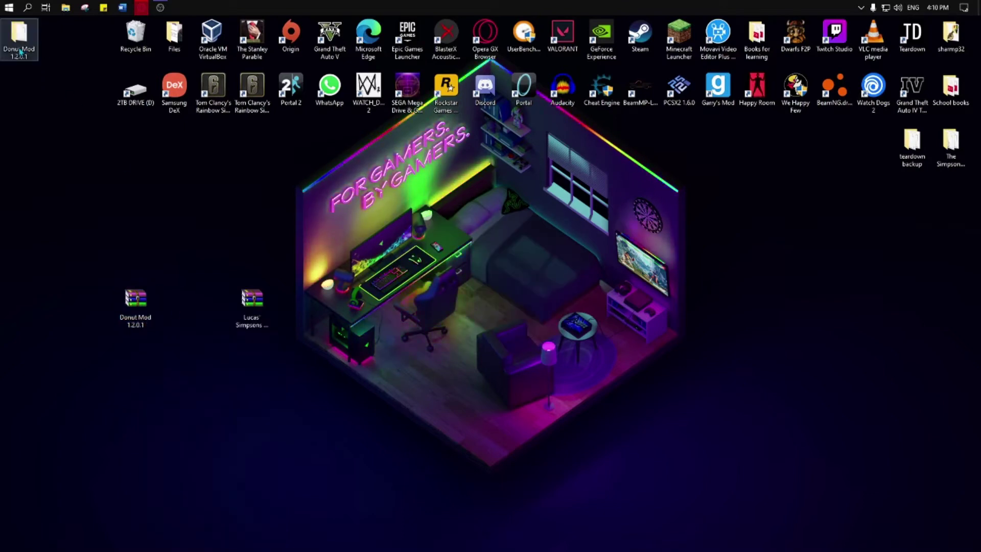
click(258, 306)
right_click(259, 306)
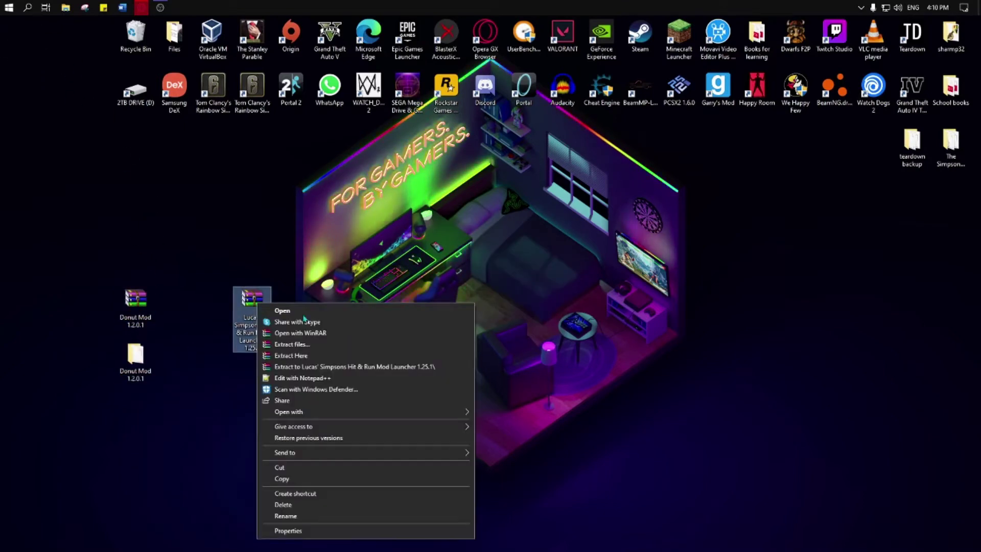
click(286, 369)
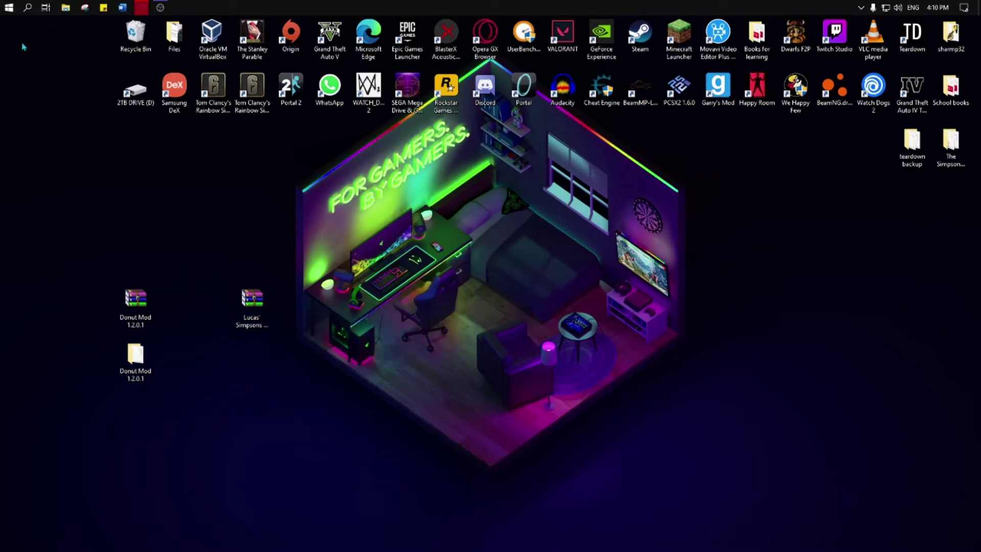
Delete both archives from the desktop and place the extracted launcher folder beside the Donut Mod folder
drag(79, 293, 338, 318)
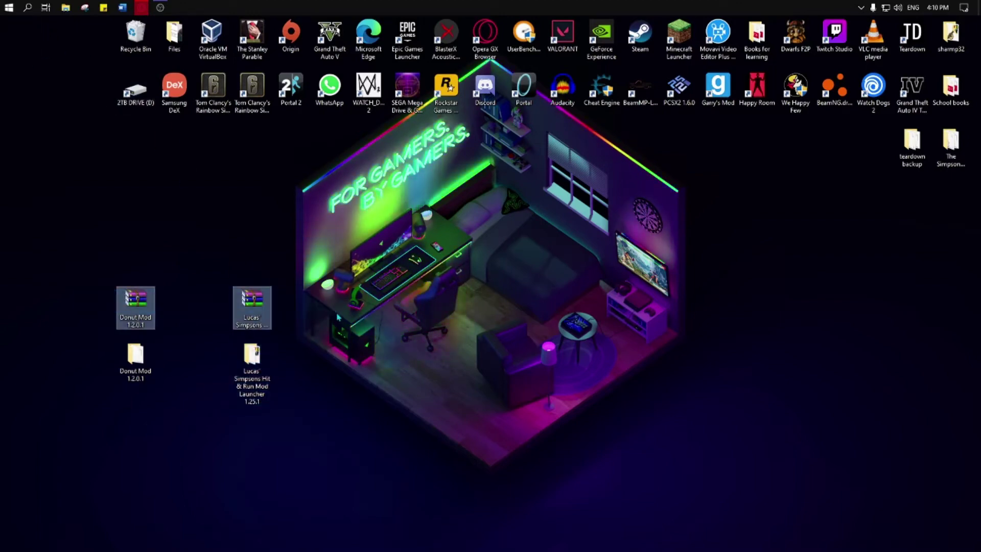
key(Delete)
drag(254, 375, 177, 376)
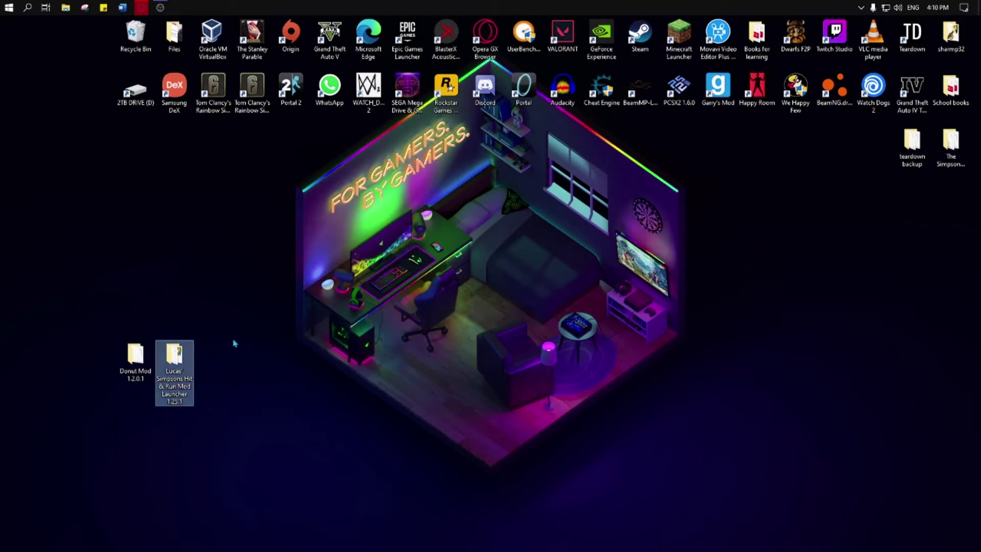
Start Lucas' Simpsons Hit & Run Mod Launcher from its extracted folder and check its Donut Team account login
double_click(189, 355)
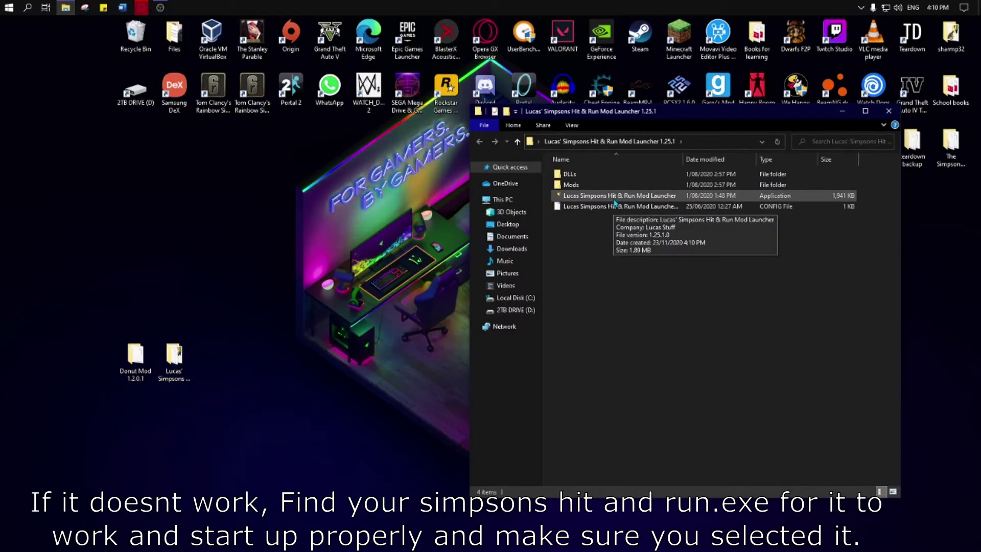
double_click(615, 198)
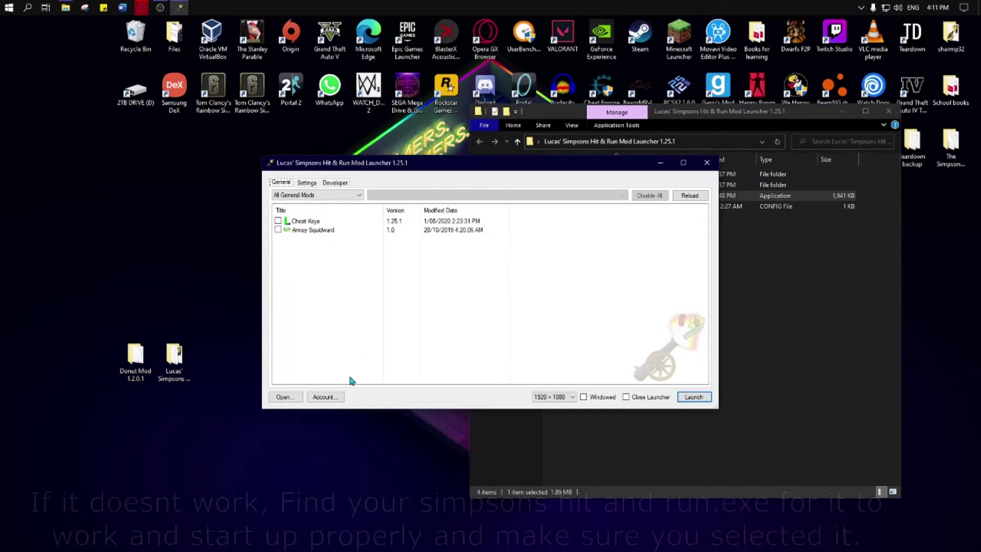
click(325, 398)
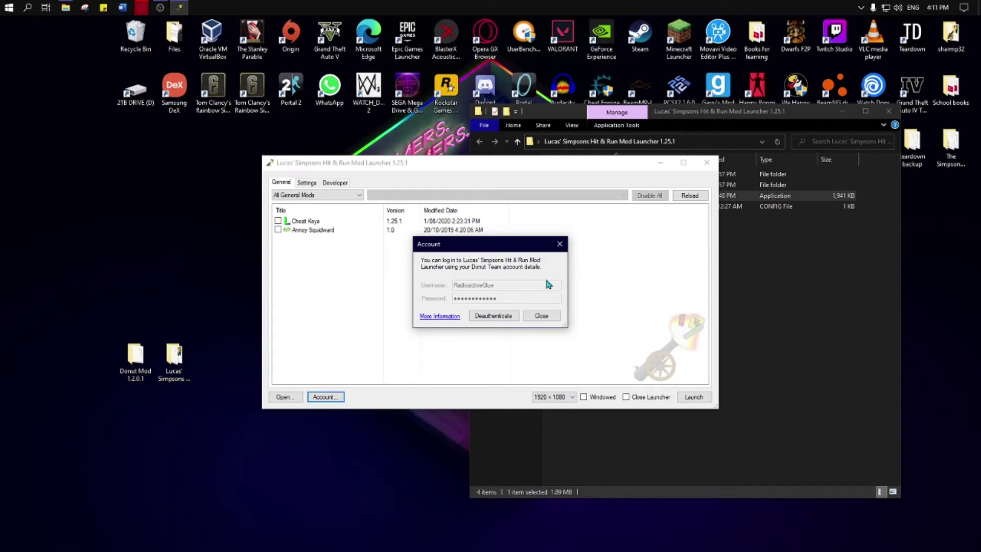
click(541, 317)
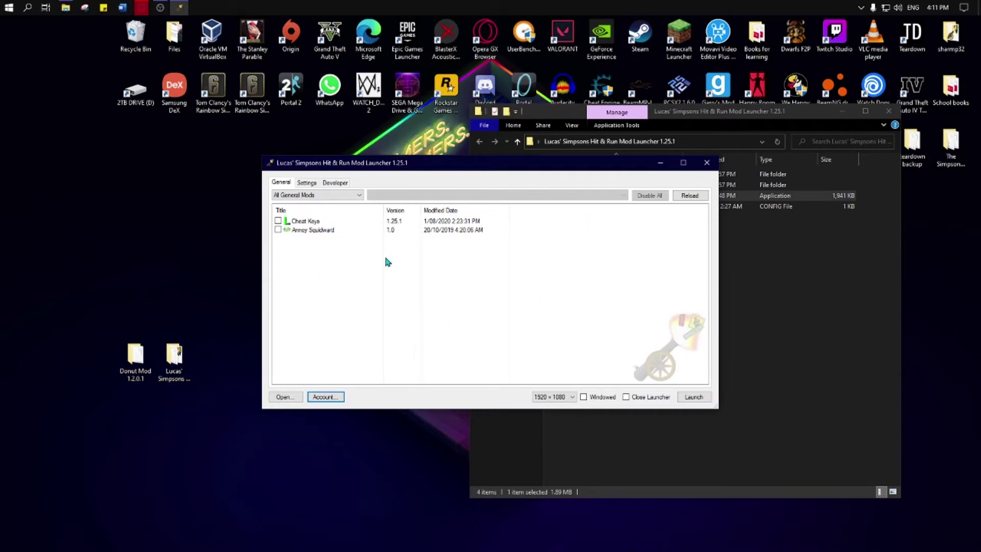
Launch the game without any mods enabled as a test, quit it, and close the mod launcher
click(693, 397)
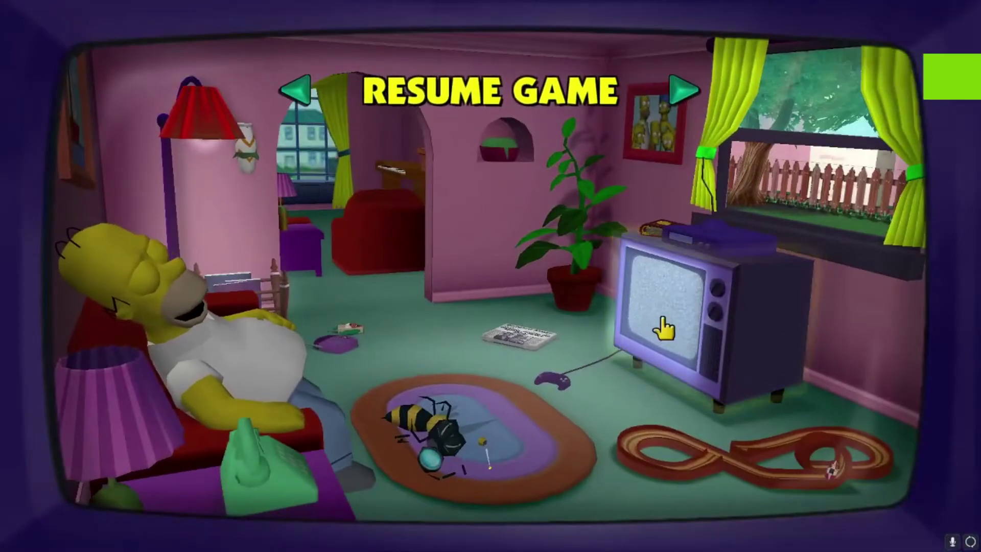
key(Escape)
key(Up)
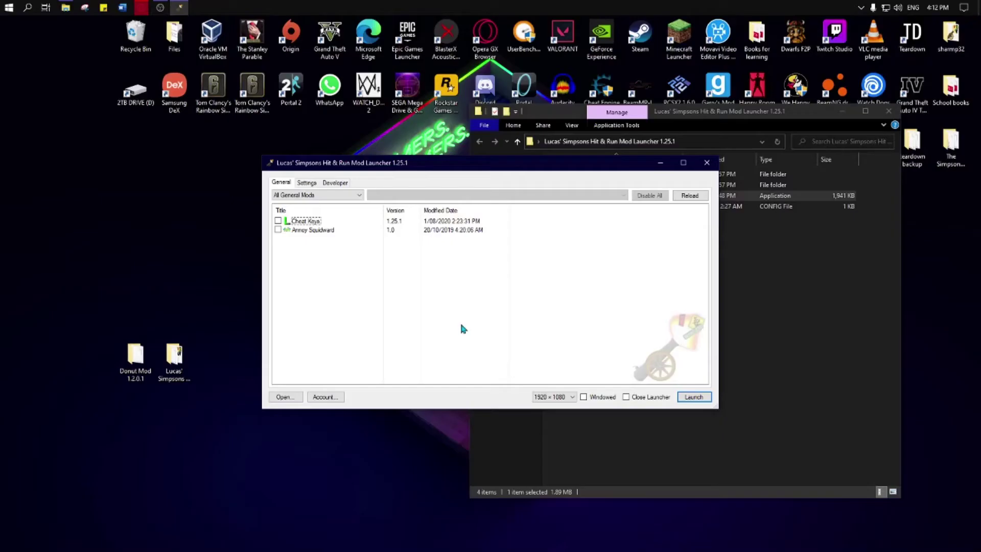
drag(461, 165, 481, 229)
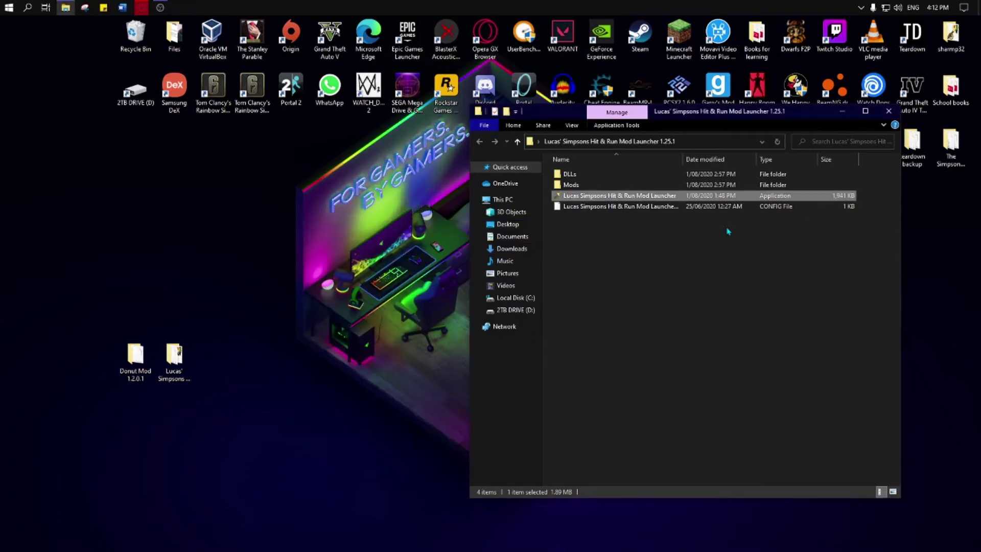
click(727, 226)
Move Donut Mod 1.2.0.1.lmlm from the extracted Donut Mod folder into the launcher's Mods folder
drag(136, 356, 256, 254)
double_click(255, 254)
drag(537, 98, 739, 236)
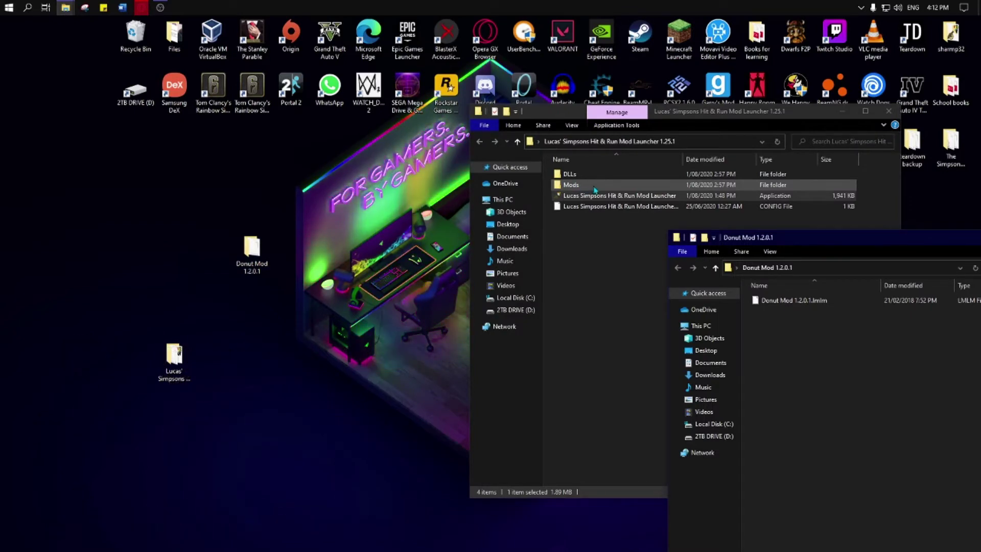
double_click(595, 187)
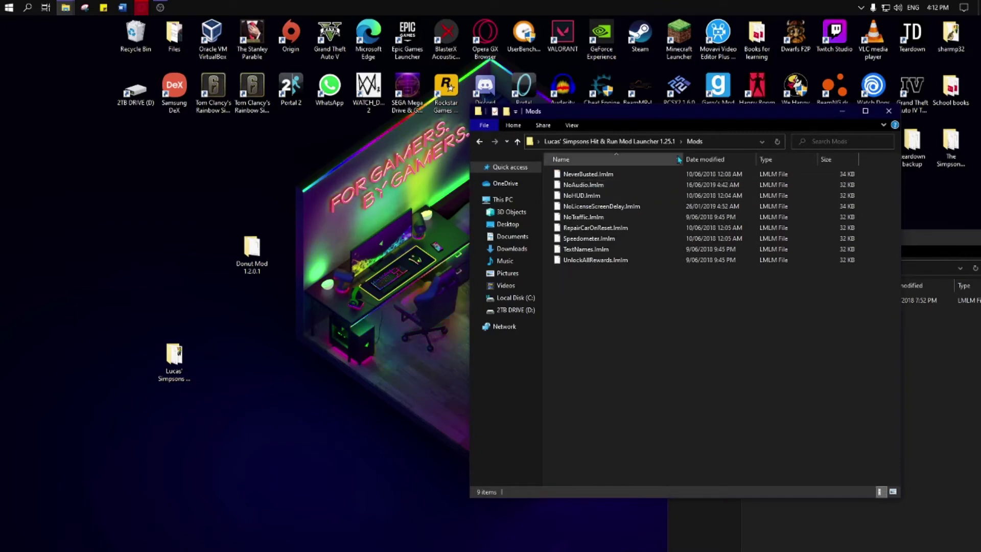
drag(645, 115, 465, 142)
drag(793, 301, 533, 379)
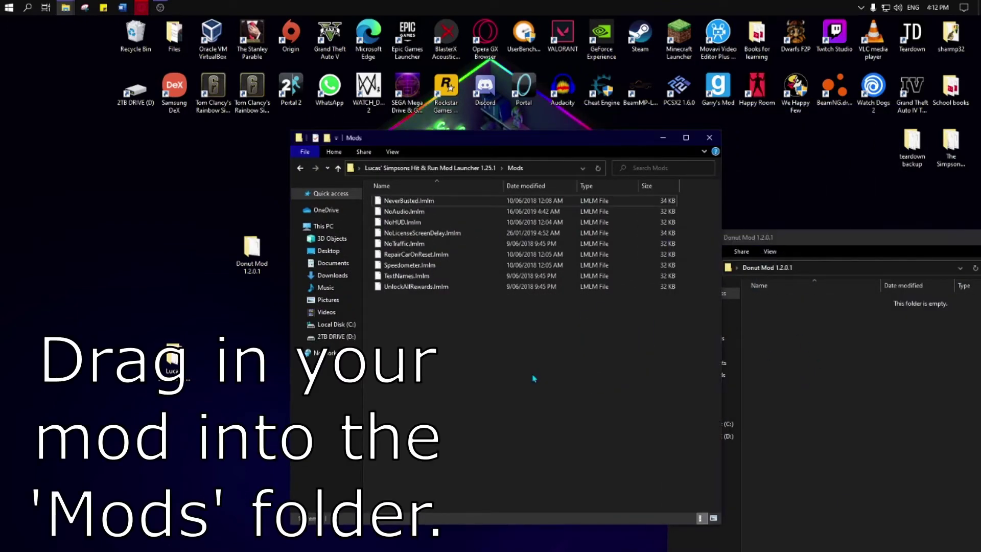
Close the emptied Donut Mod folder window and return from Mods to the main launcher folder
drag(949, 244, 617, 301)
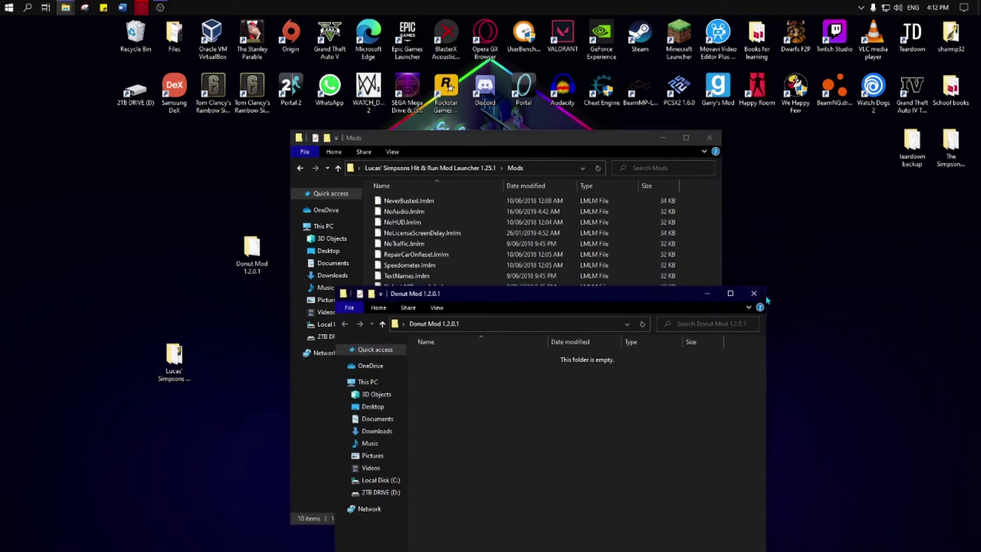
click(755, 294)
drag(471, 146, 590, 159)
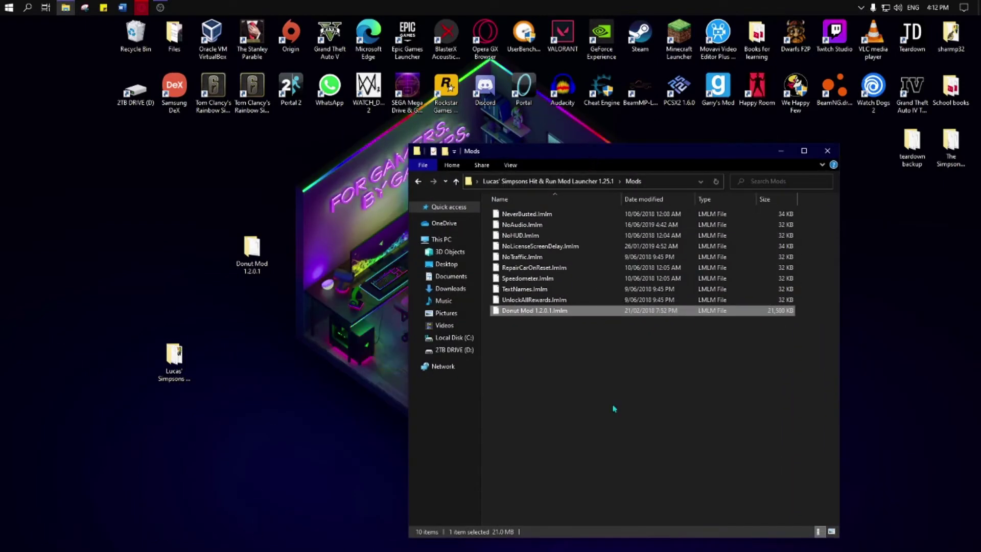
click(565, 181)
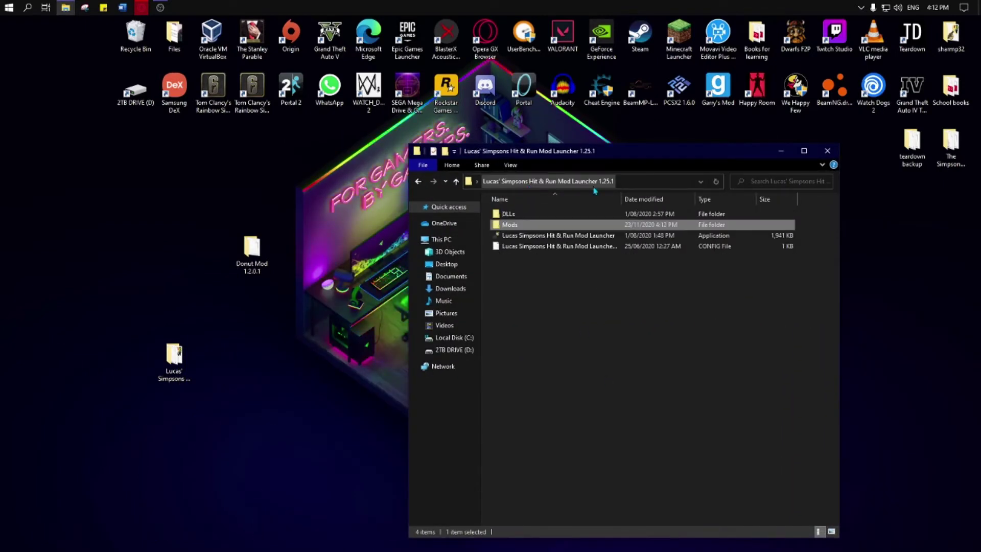
Start Lucas' Simpsons Hit & Run Mod Launcher, enable Donut Mod (Project Donut), and launch the game with it
double_click(568, 237)
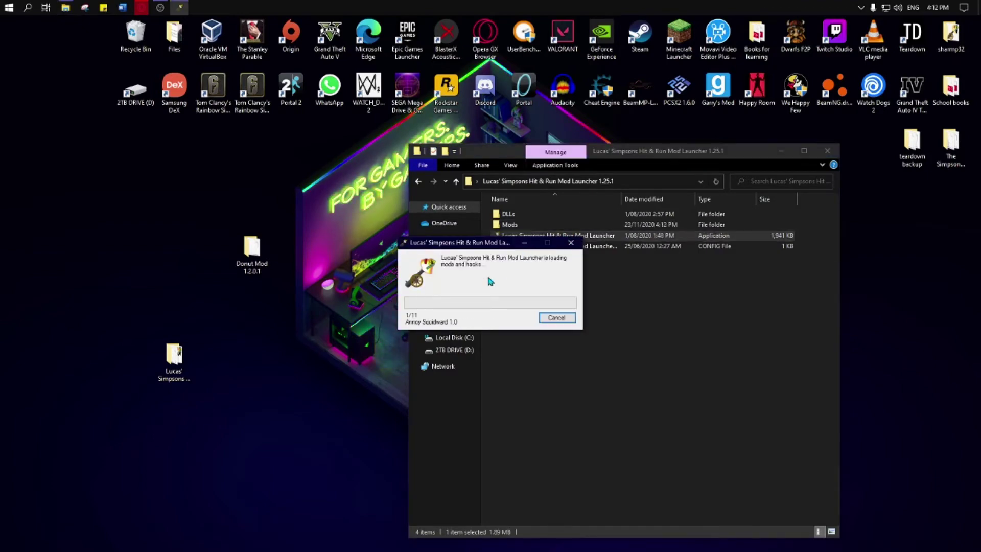
mouse_move(323, 245)
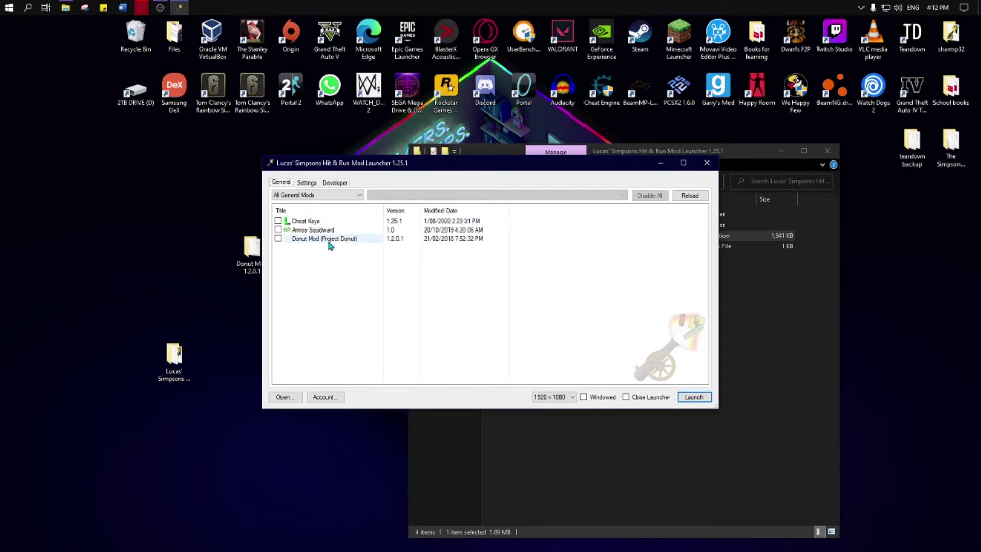
click(278, 238)
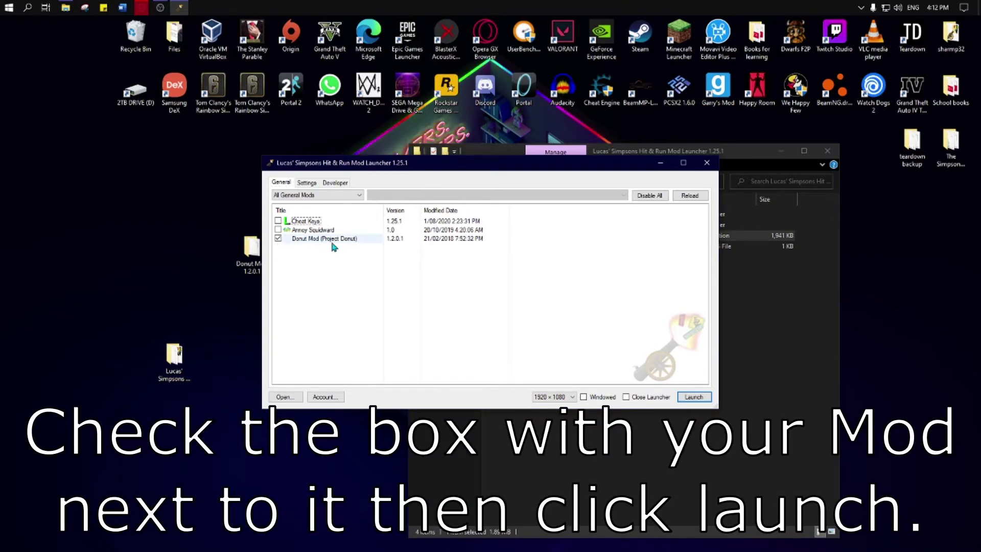
click(694, 397)
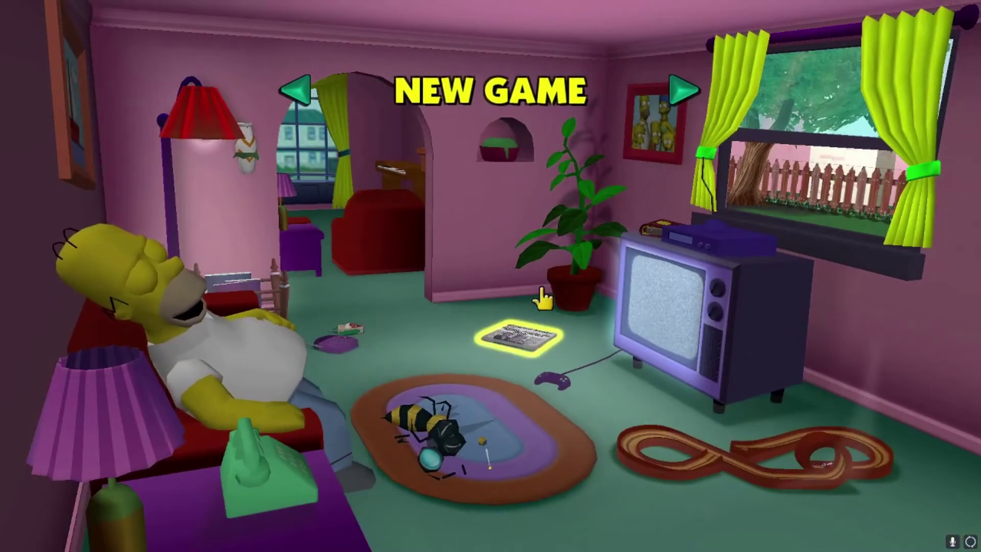
Enter the game from its main menu and run Homer across the street to the phone booth
key(Left)
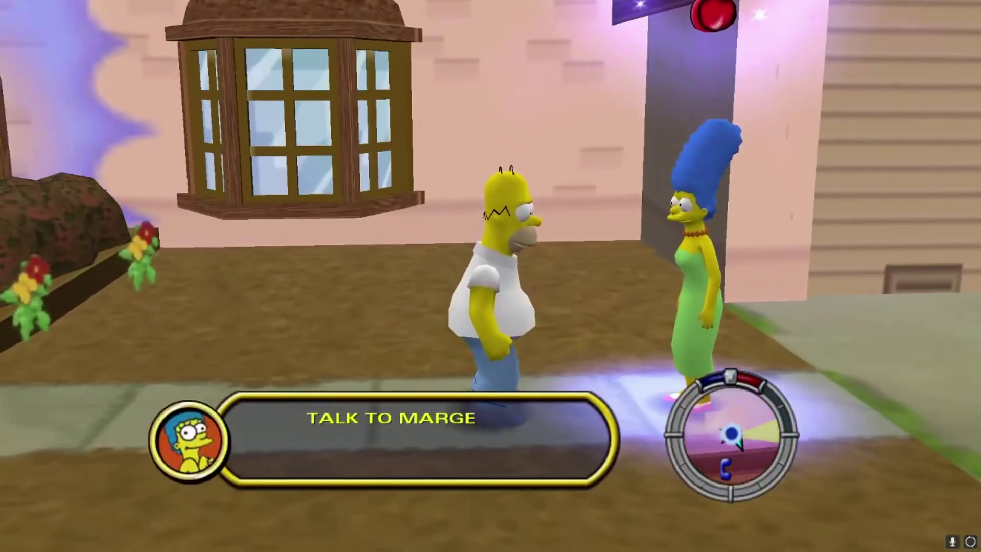
key(d)
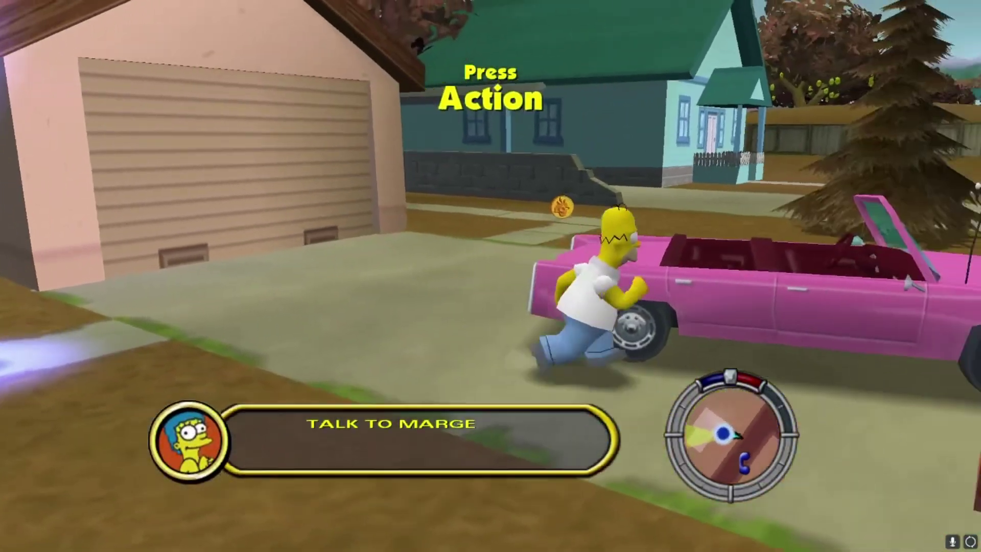
key(w)
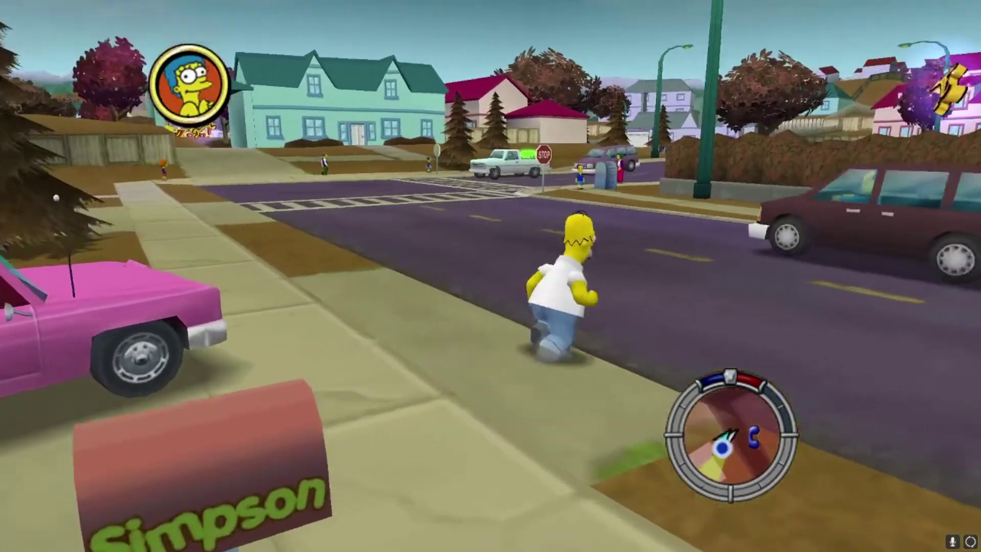
key(d)
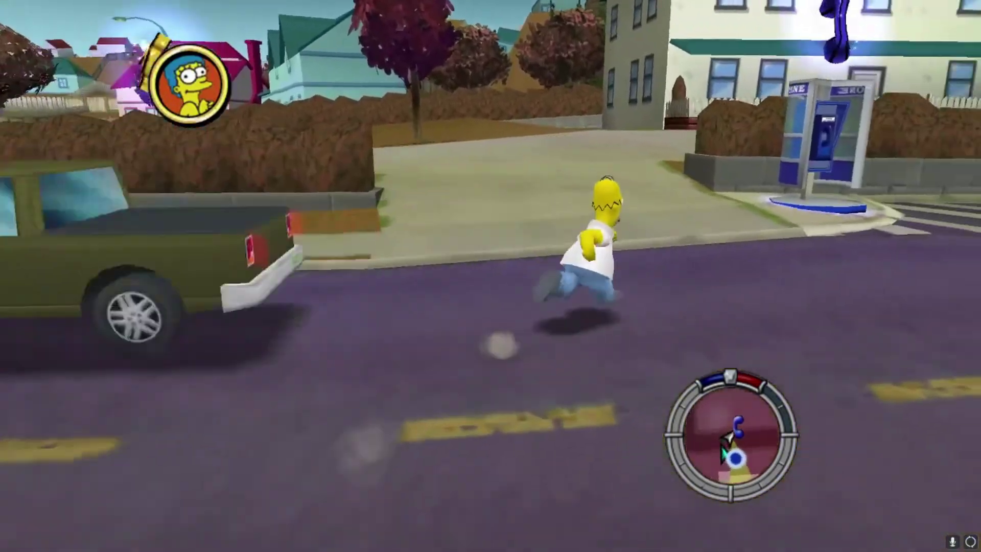
key(w)
Browse the phone booth's vehicle selection from the Family Sedan to the Donut Sedan, and exit it
key(e)
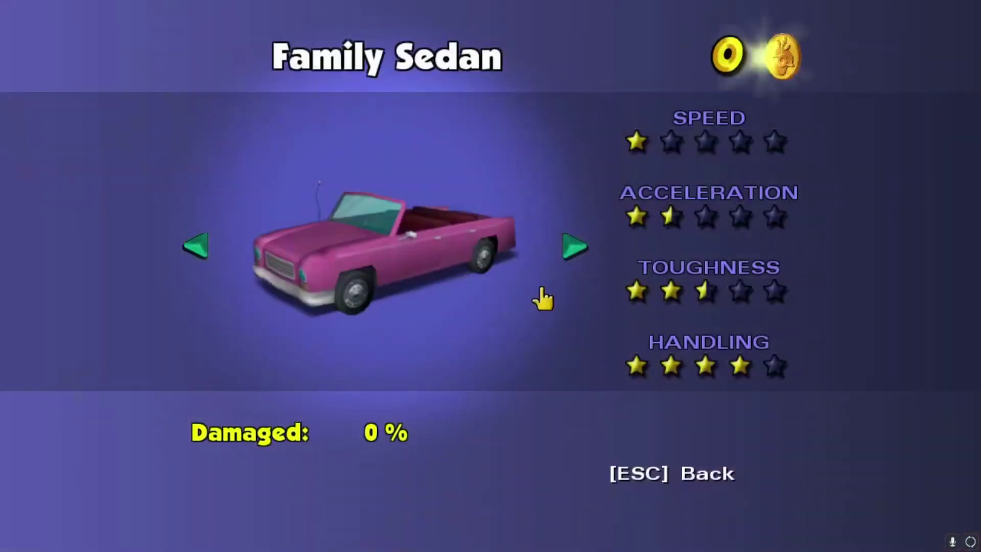
key(Right)
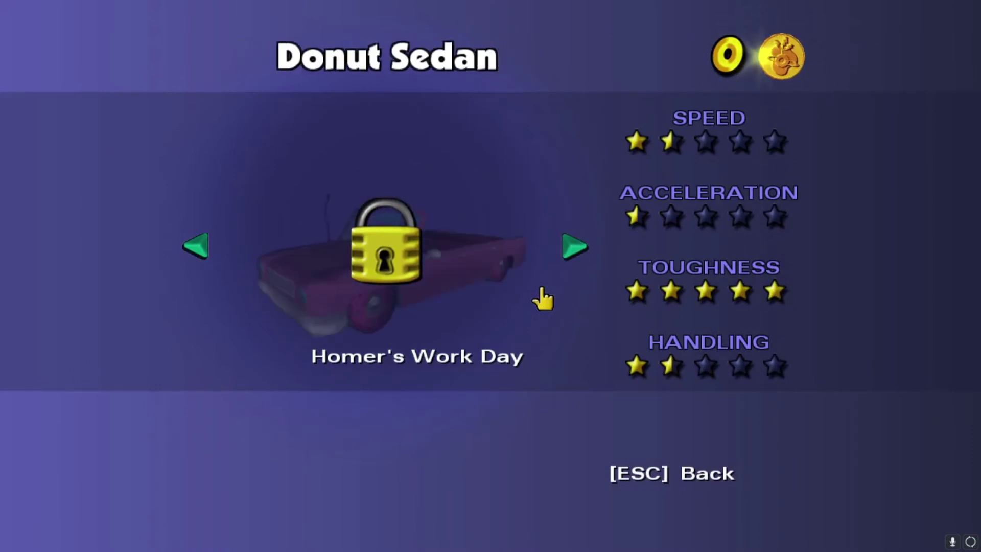
key(Escape)
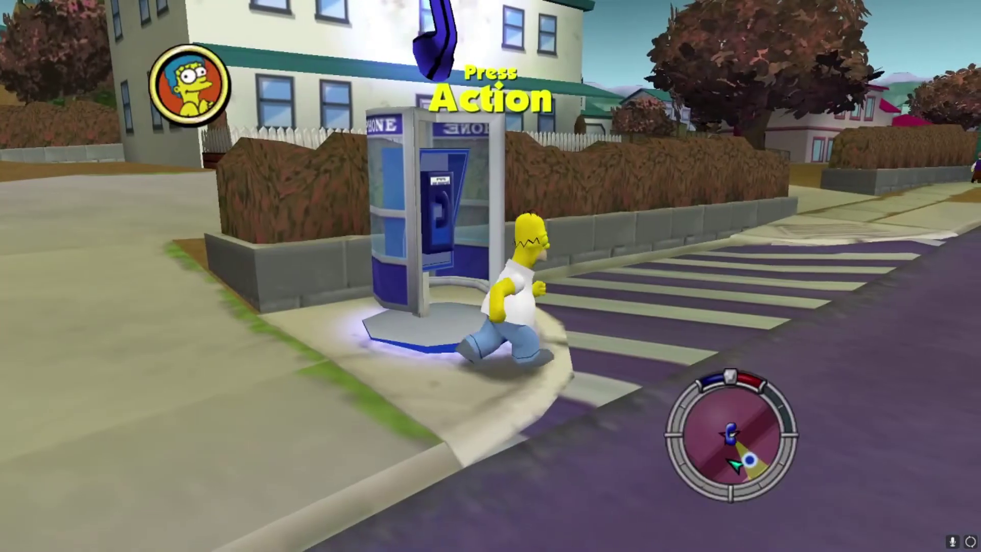
Run Homer back to the Simpson driveway and get into the pink convertible
key(w)
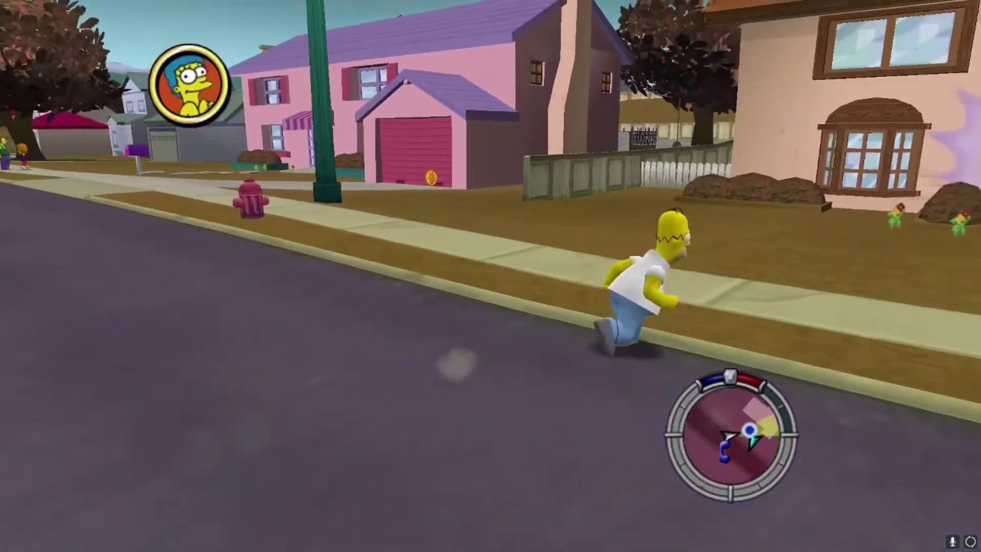
key(w)
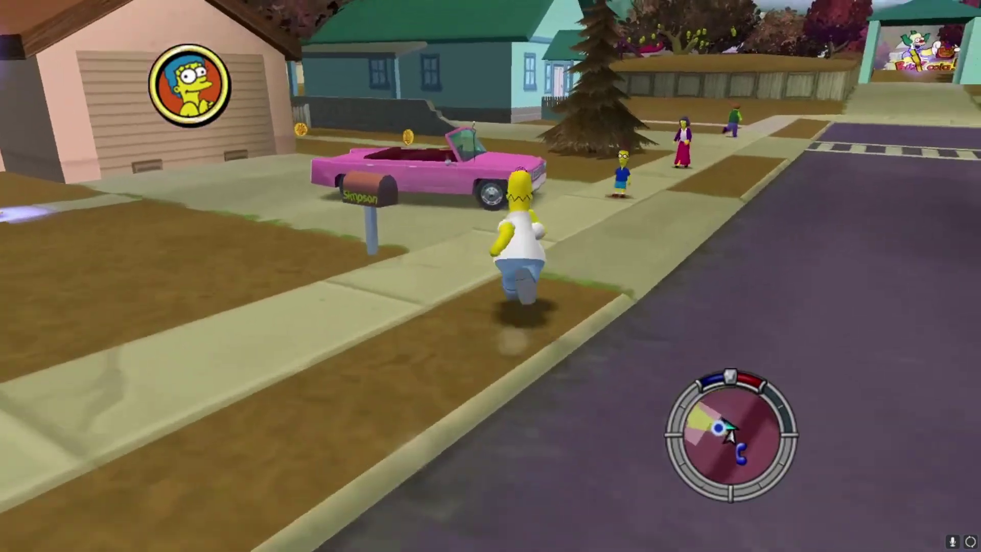
key(w)
key(e)
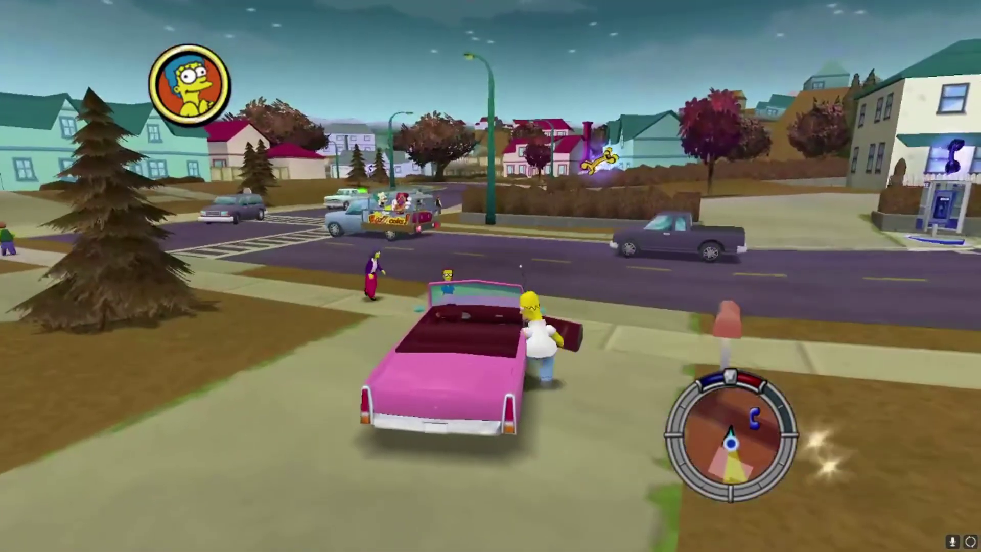
Test the modded game by driving the pink convertible past the cemetery and Springfield Gasoline, and quit to the launcher
key(w)
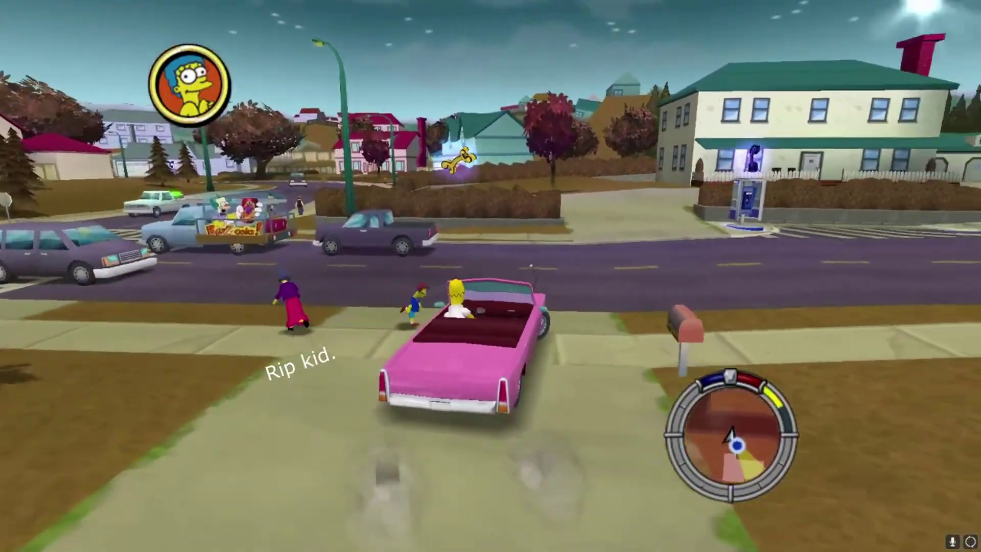
key(w)
key(d)
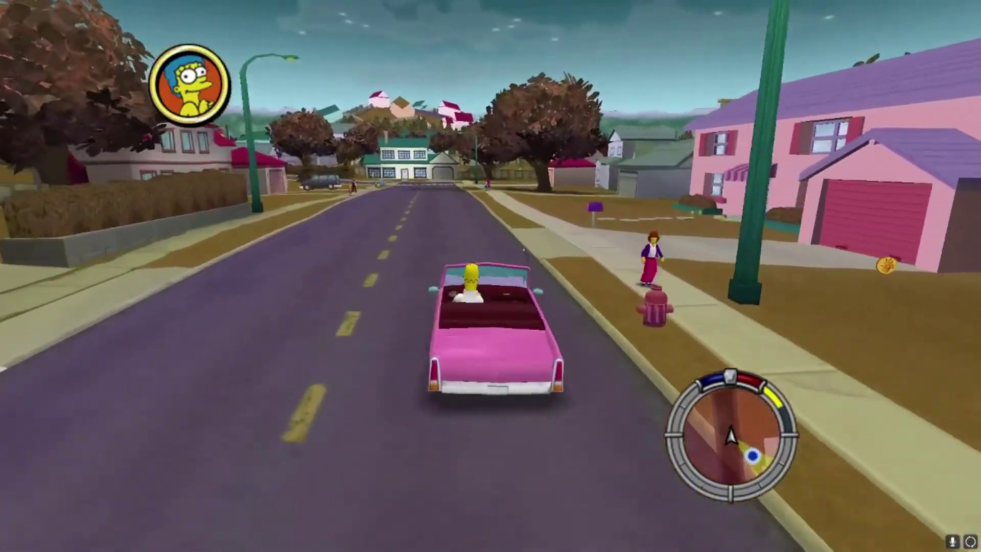
key(w)
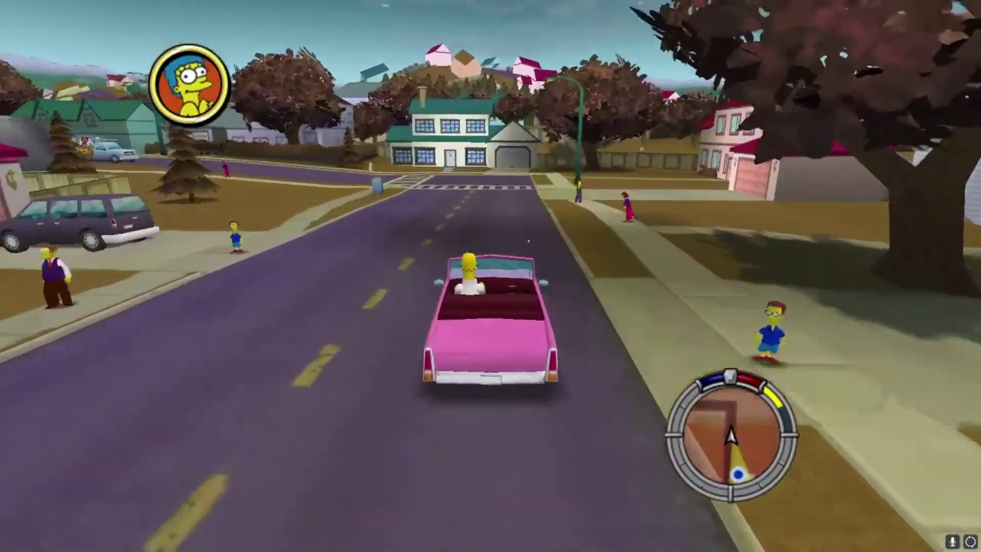
key(w)
key(a)
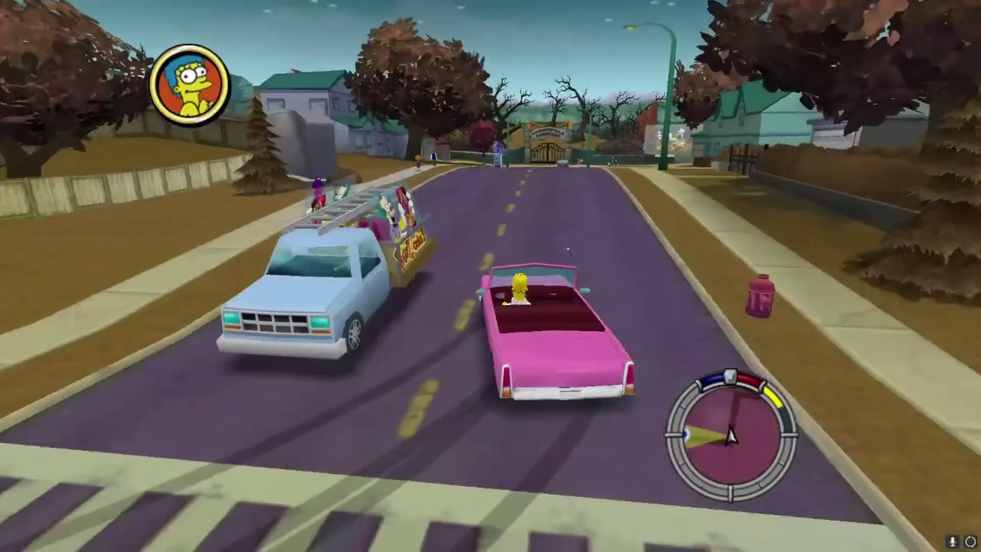
key(w)
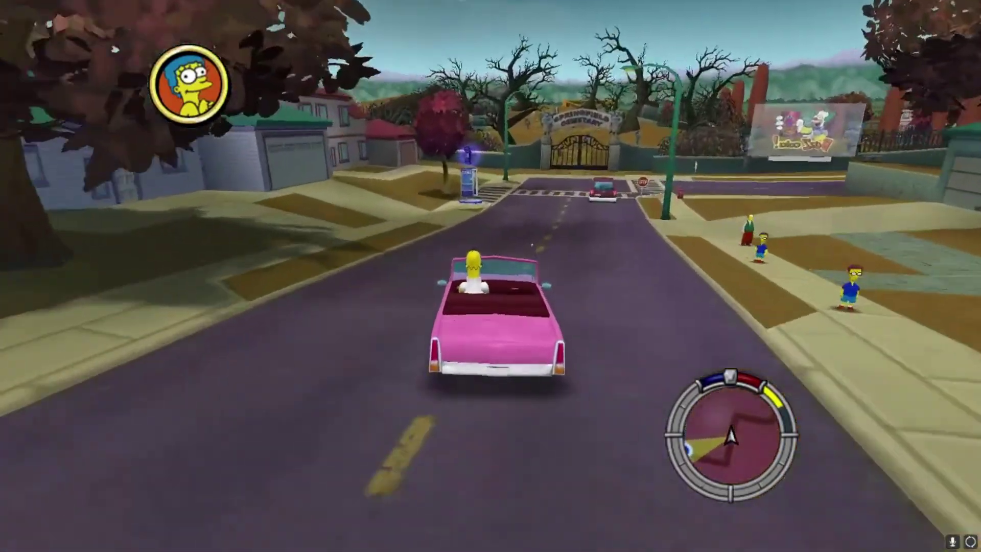
key(w)
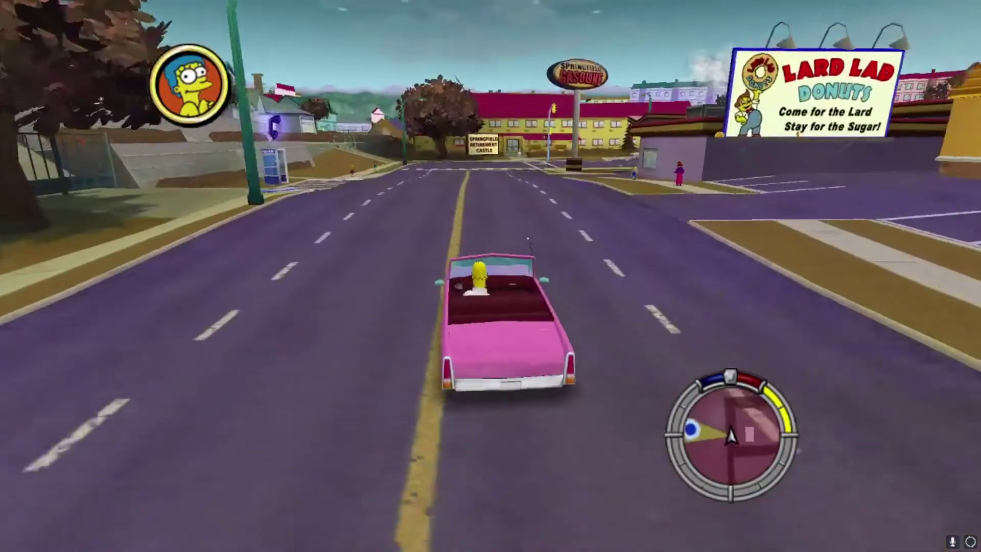
key(w)
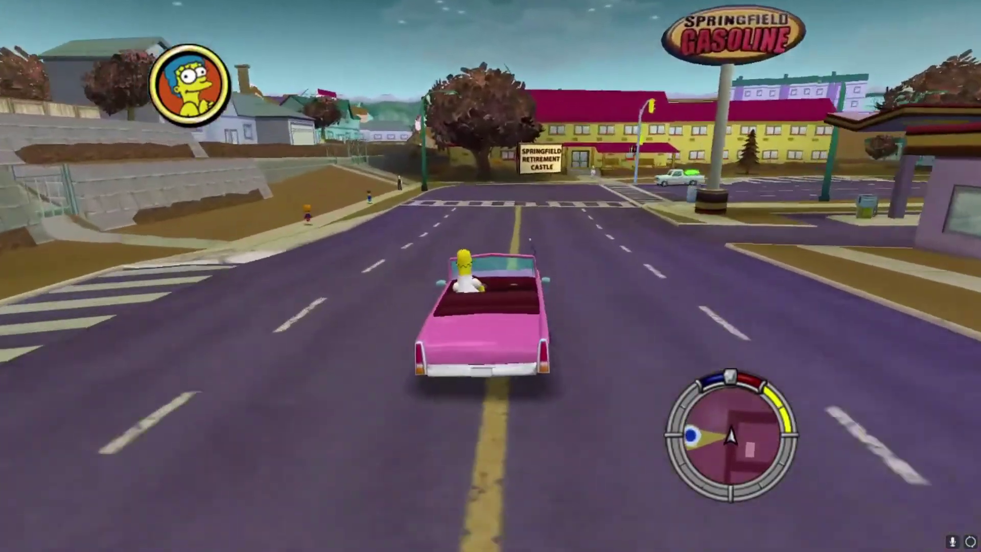
key(w)
key(d)
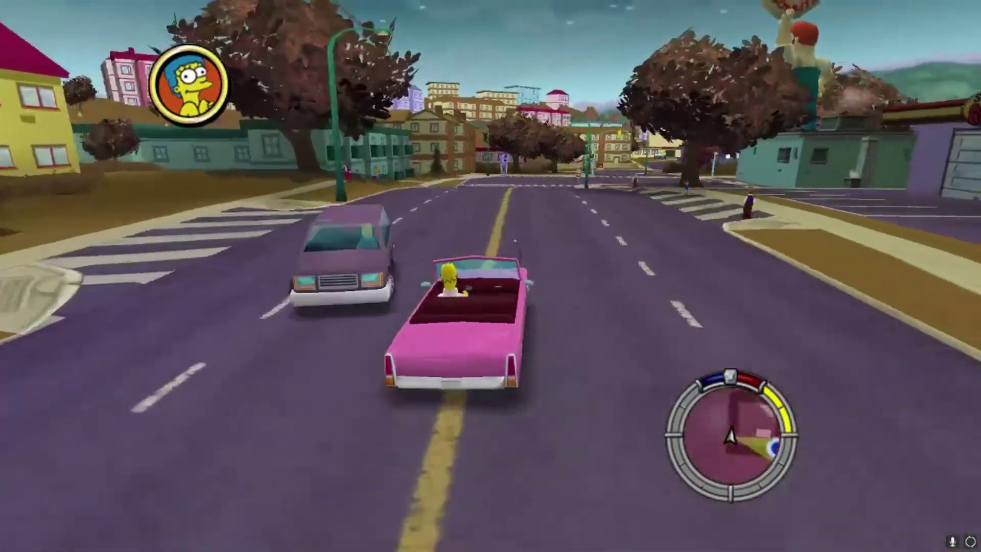
key(w)
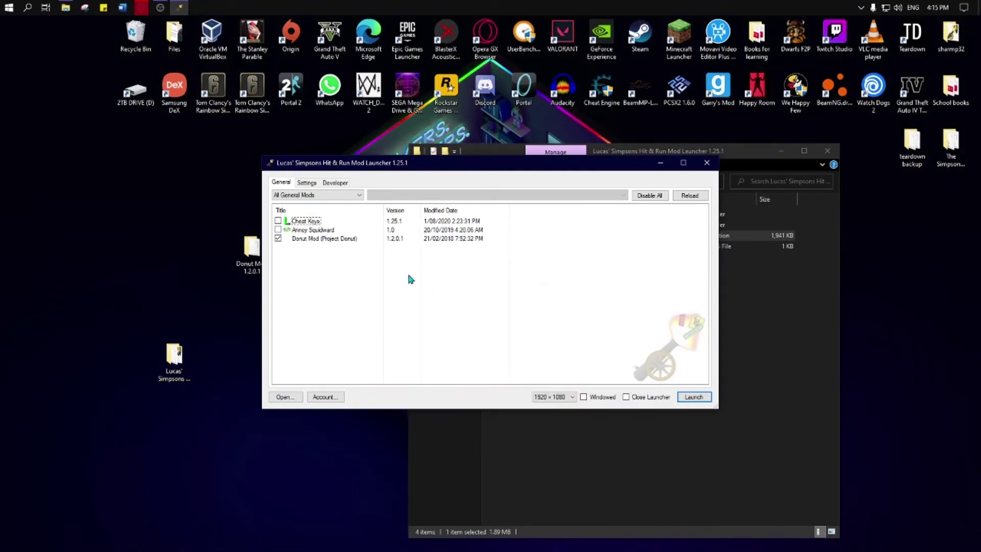
Disable Donut Mod (Project Donut) in the launcher's general mods list
click(278, 239)
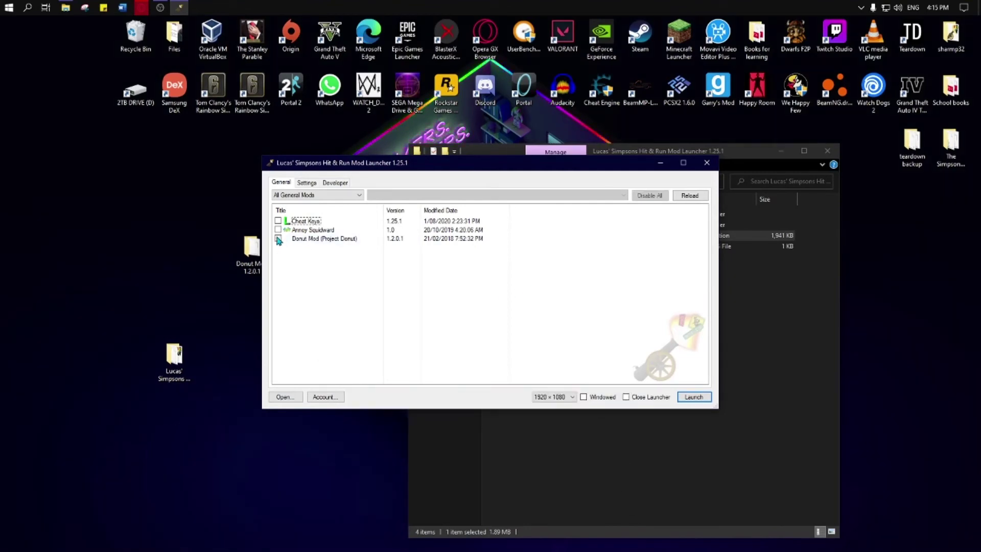